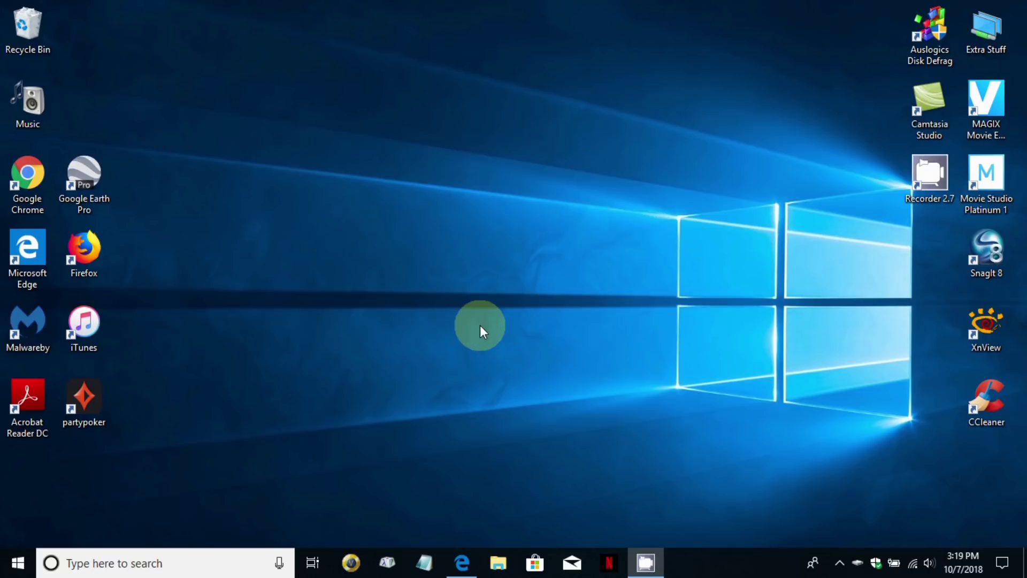
- Restore Edge showing Google results for 'windows 10 october 2018 update'
left_click(463, 563)
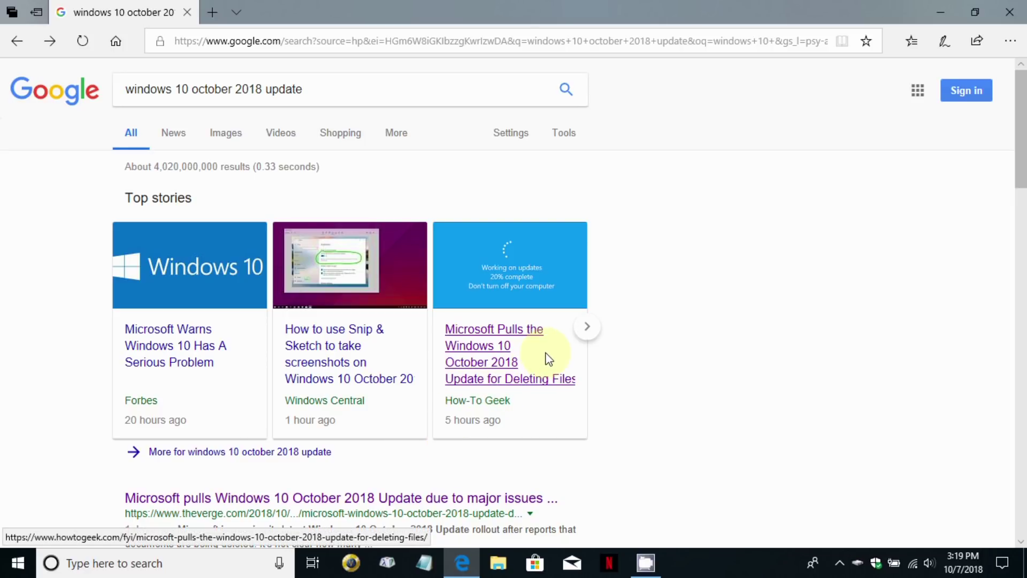
scroll(204, 423, "down", 3)
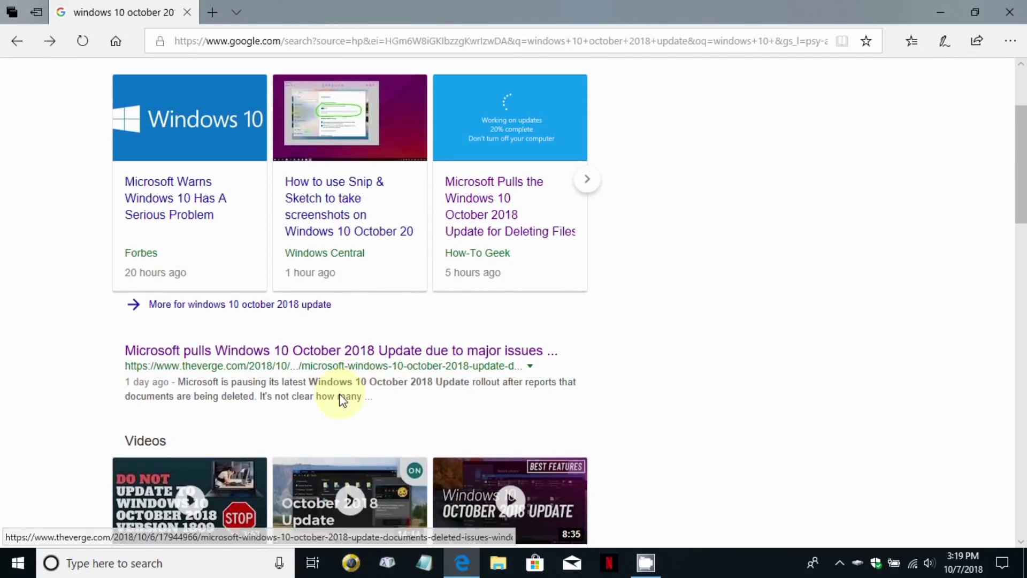
scroll(241, 417, "down", 1)
scroll(170, 418, "down", 1)
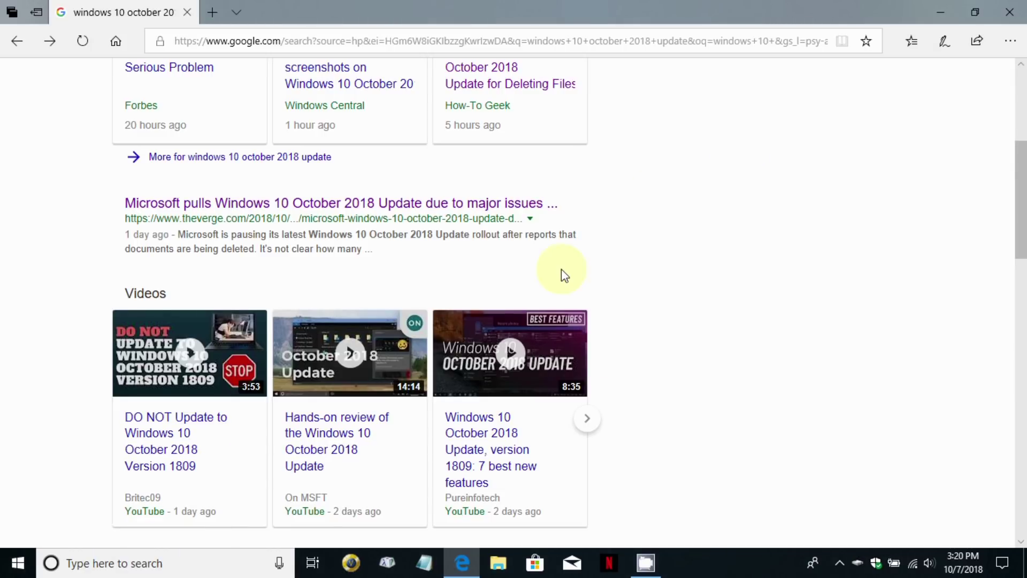
- Minimize Edge after browsing the October 2018 update news and videos
left_click(940, 12)
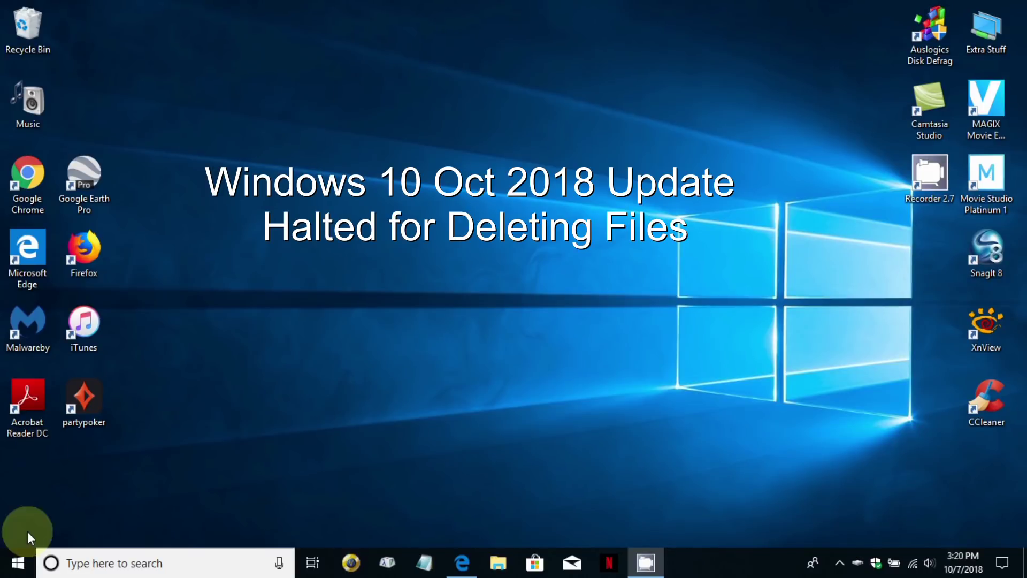
- Open System's About page and confirm Windows 10 Home version 1803, build 17134.320
left_click(18, 564)
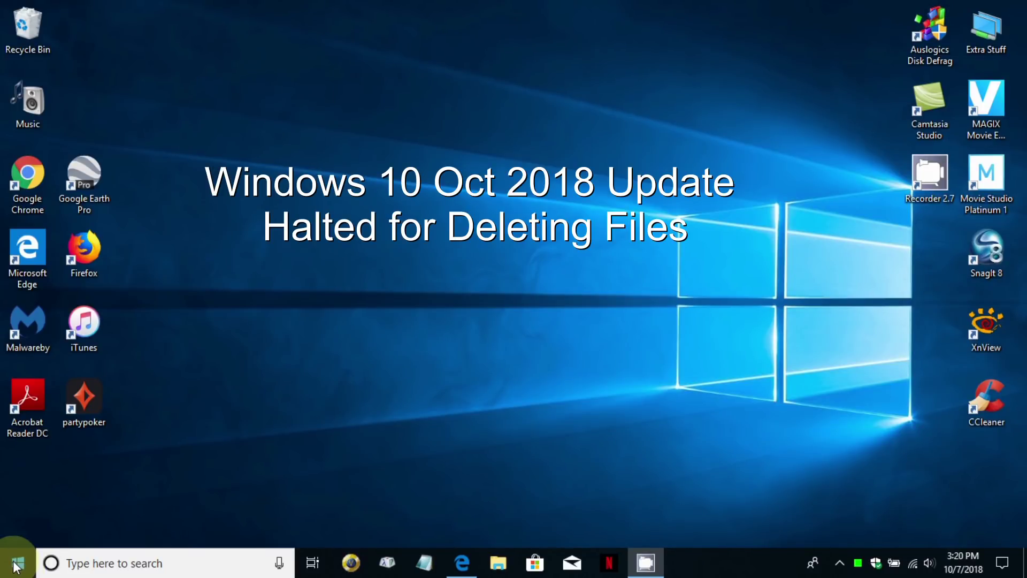
right_click(18, 563)
left_click(53, 214)
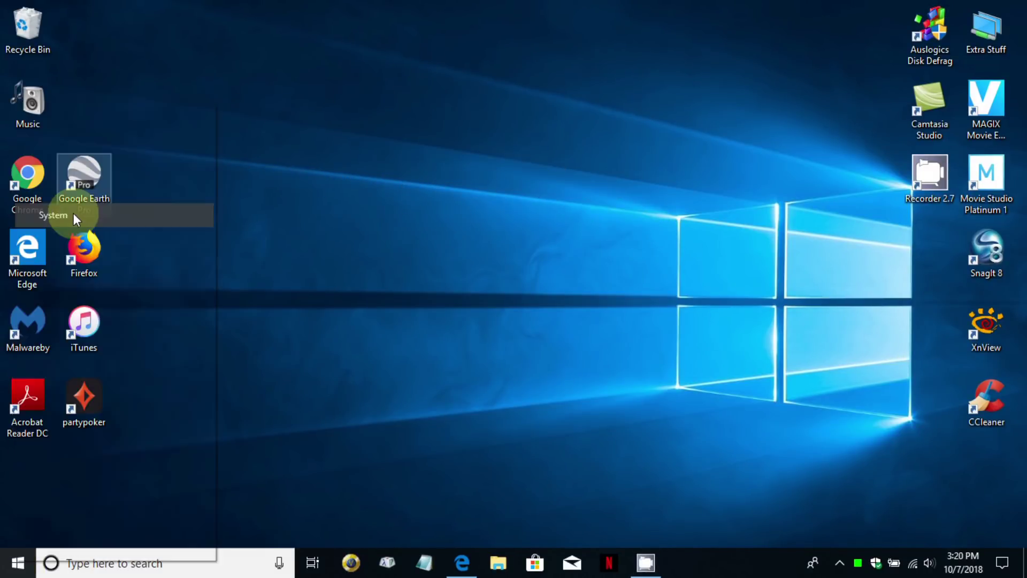
scroll(451, 275, "down", 5)
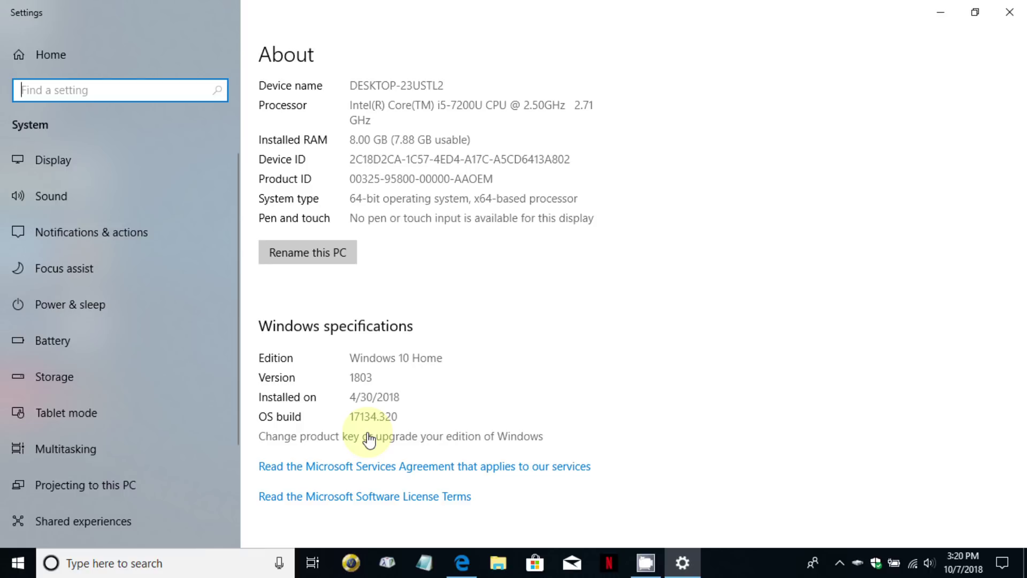
left_click(16, 564)
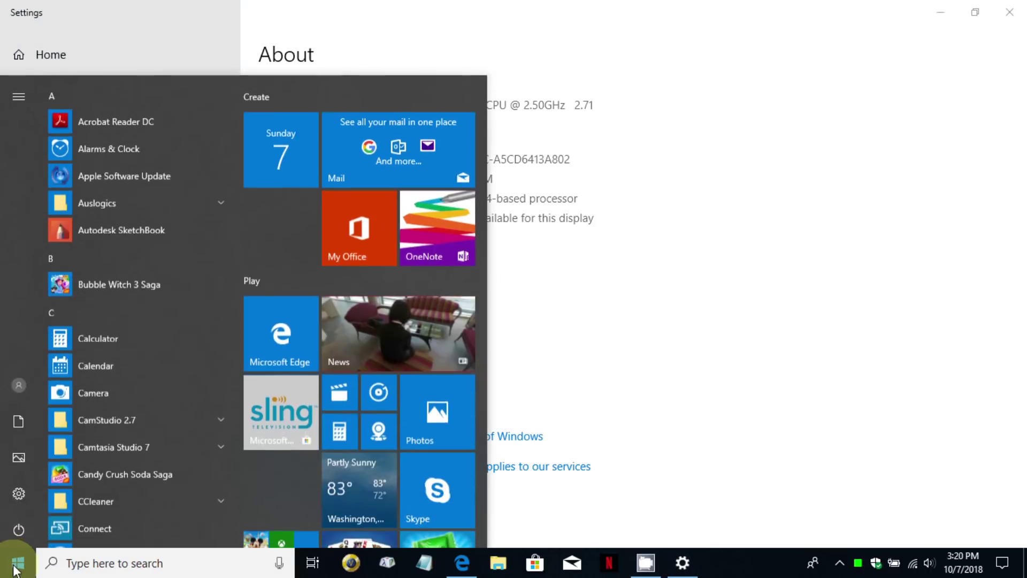
- Check for updates in Update & Security, confirm 'You're up to date', then close Settings
left_click(35, 494)
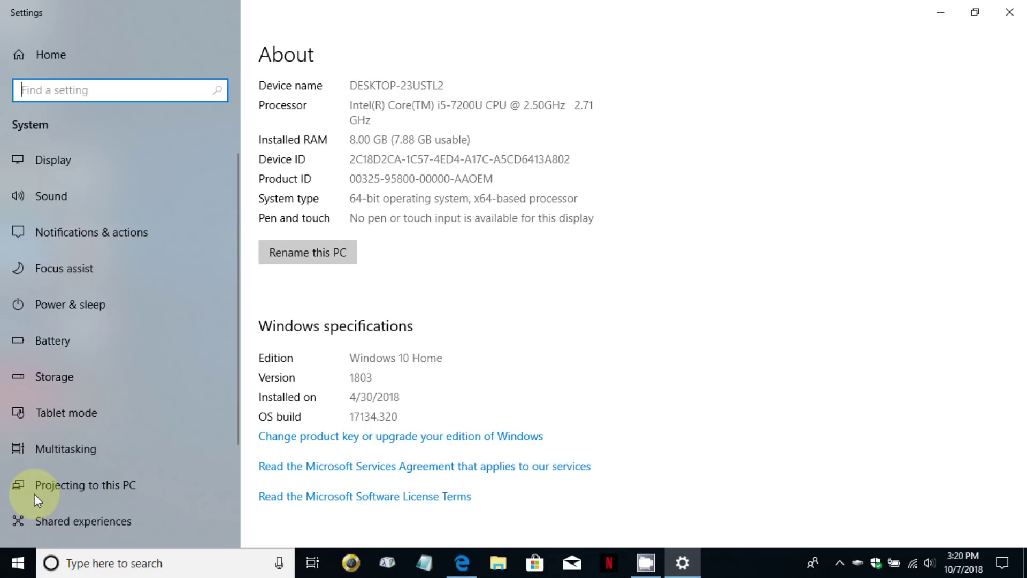
left_click(50, 55)
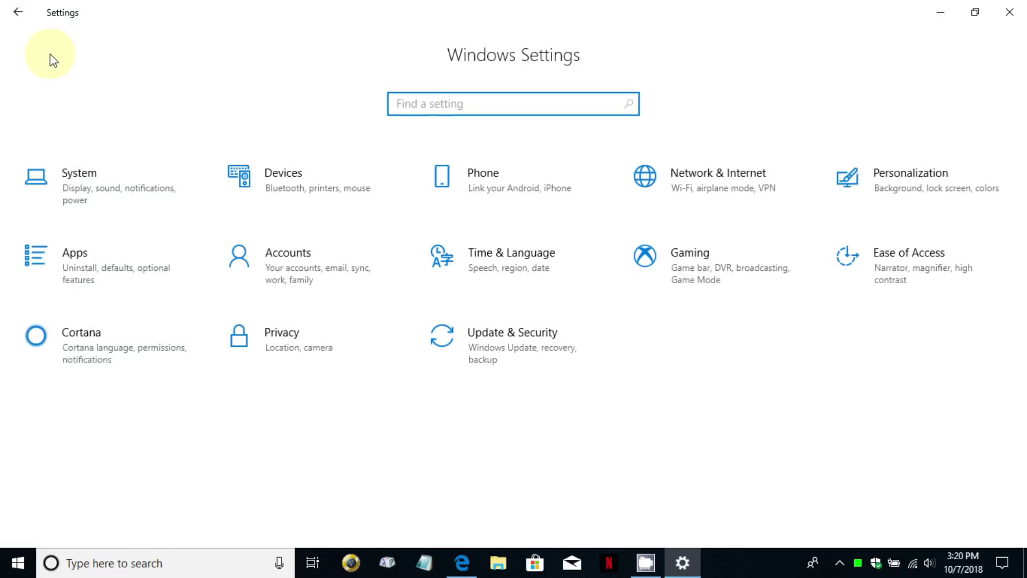
left_click(513, 346)
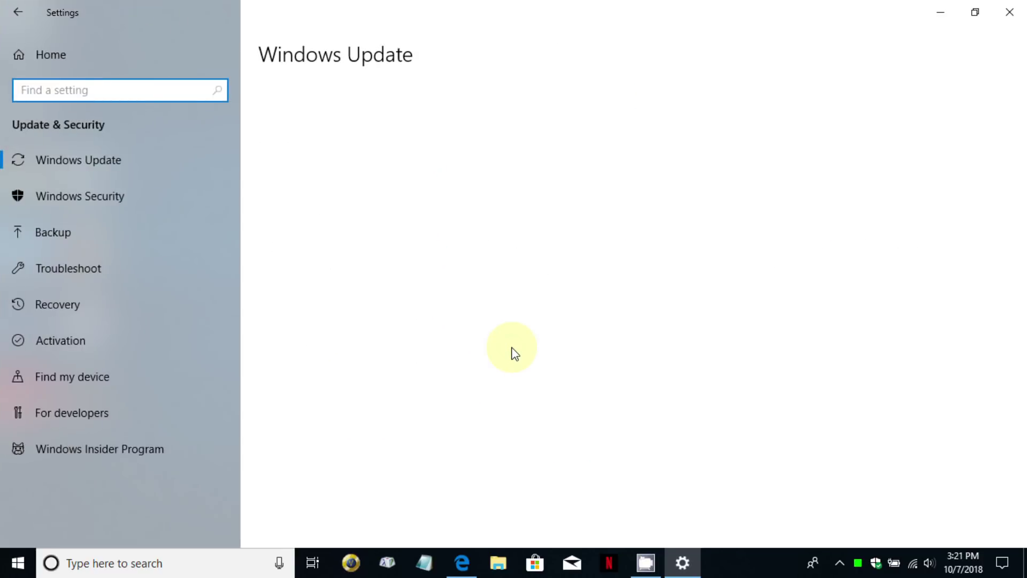
left_click(331, 149)
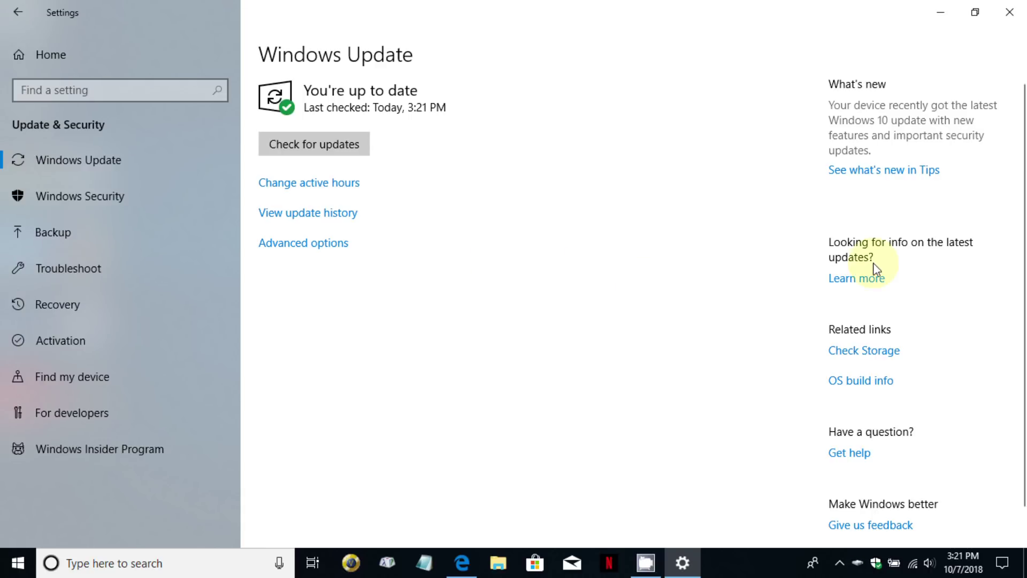
left_click(1009, 13)
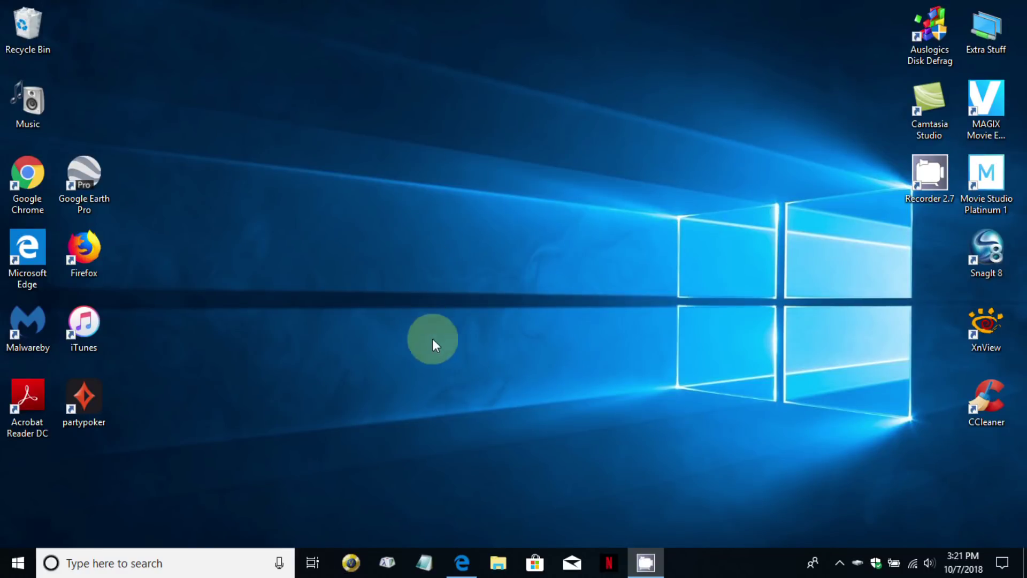